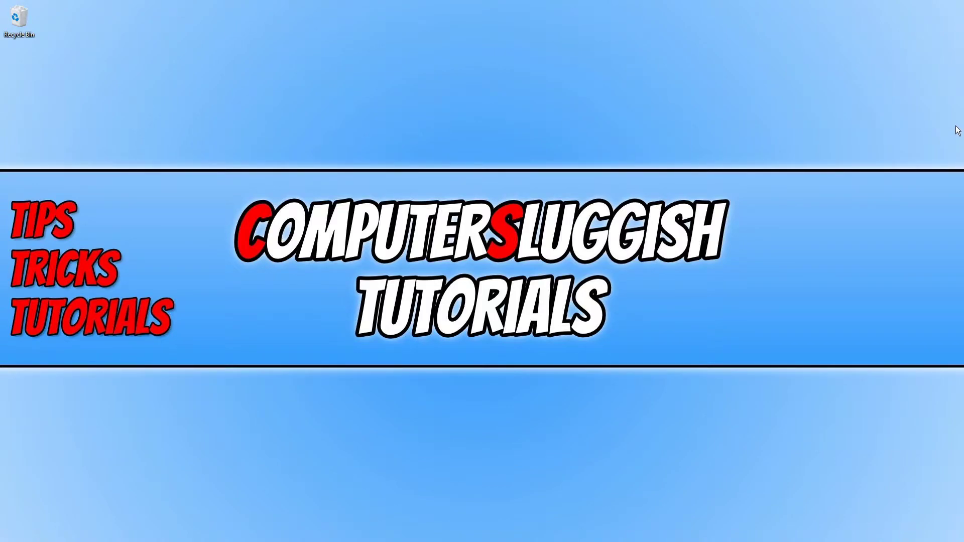
- Open the taskbar's context menu from an empty spot on the taskbar
right_click(444, 540)
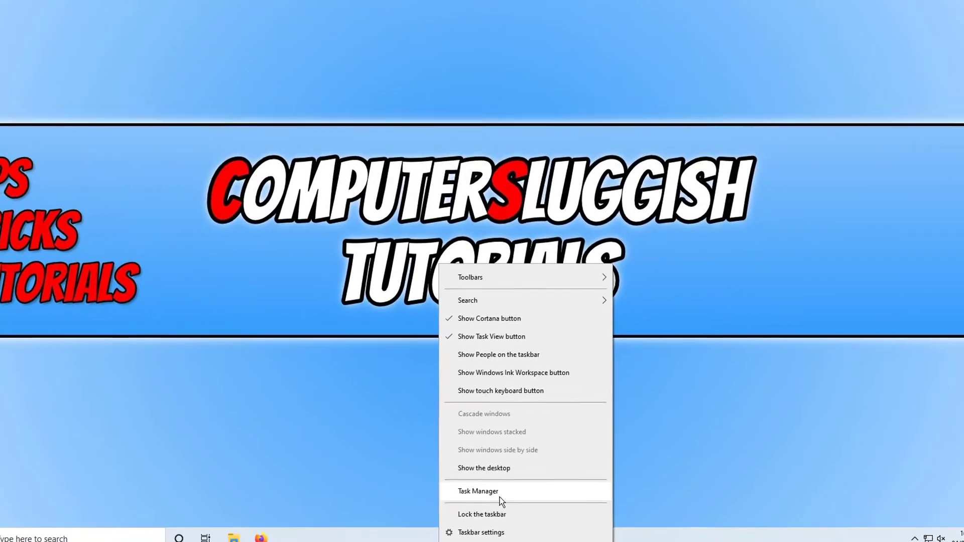
- Launch Task Manager on its Services tab and locate AudioEndpointBuilder and Audiosrv
click(510, 502)
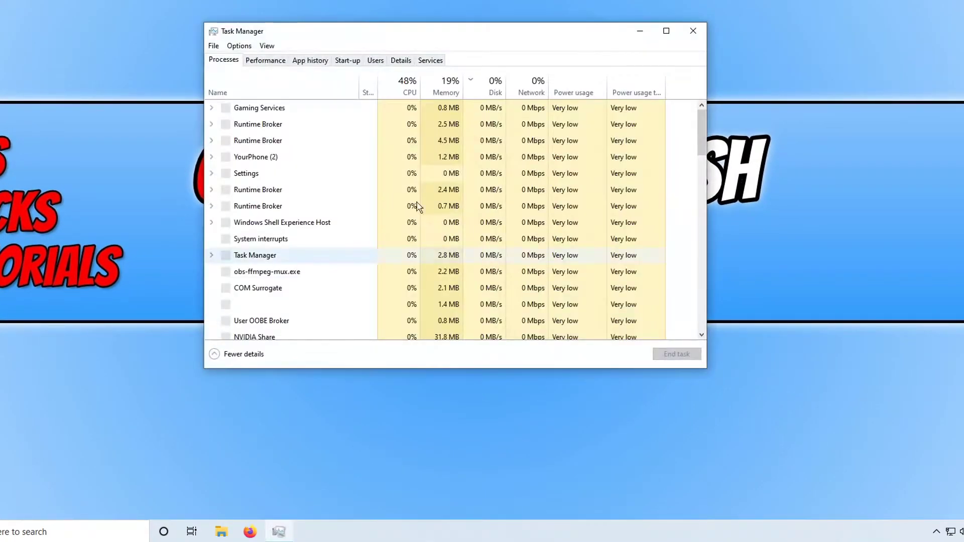
click(438, 64)
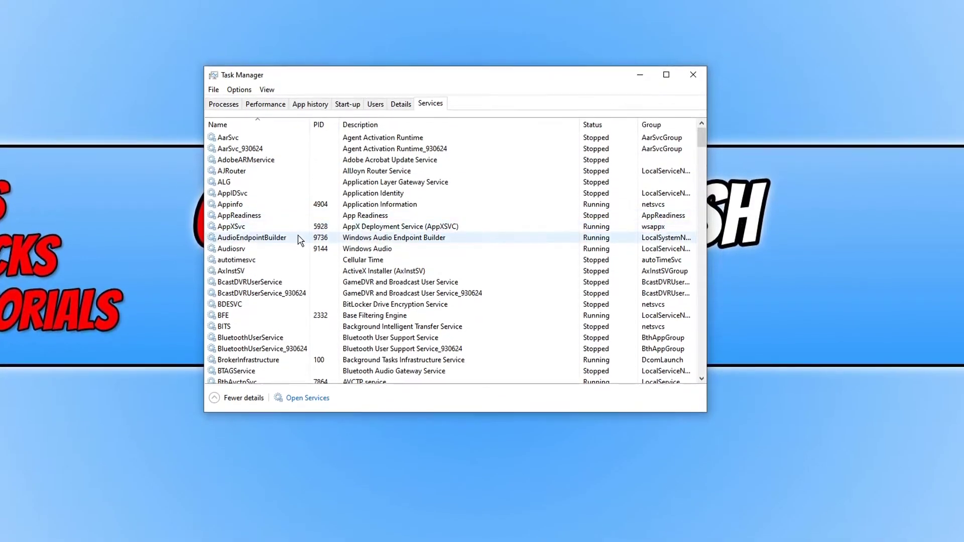
click(294, 232)
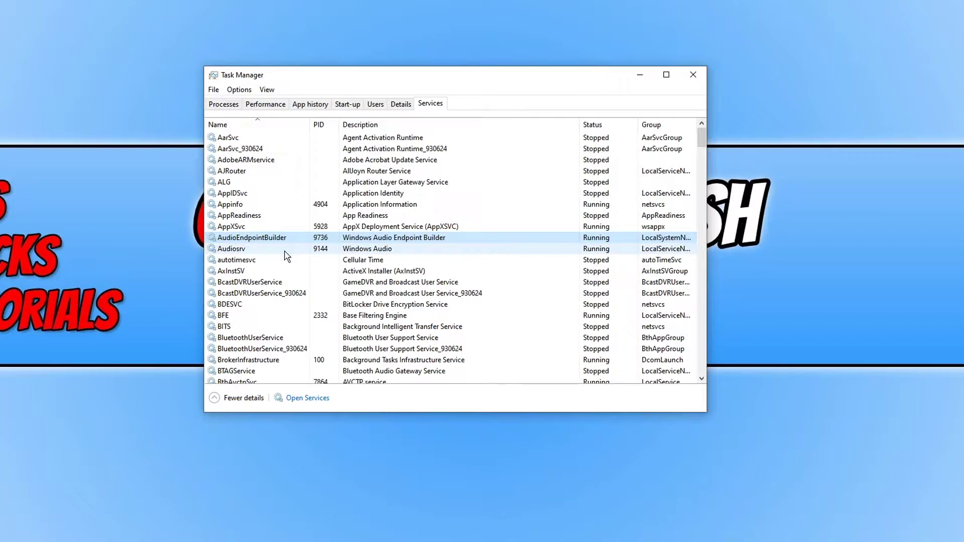
click(282, 249)
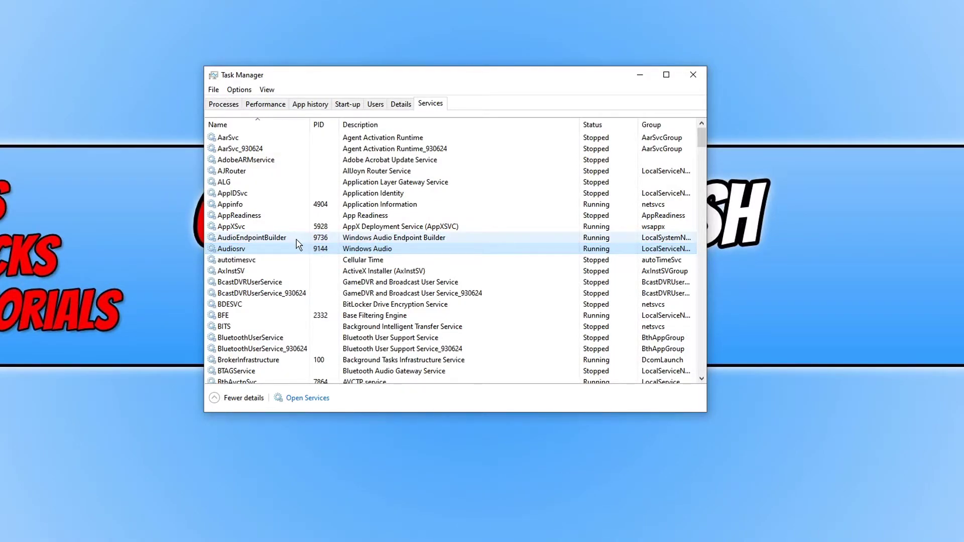
click(296, 239)
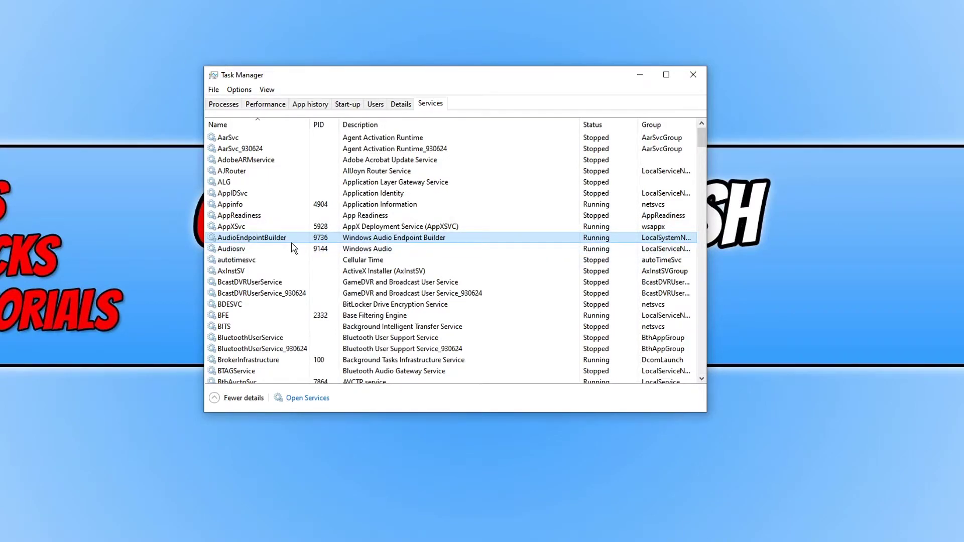
- Stop the Audiosrv service from its context menu
click(290, 249)
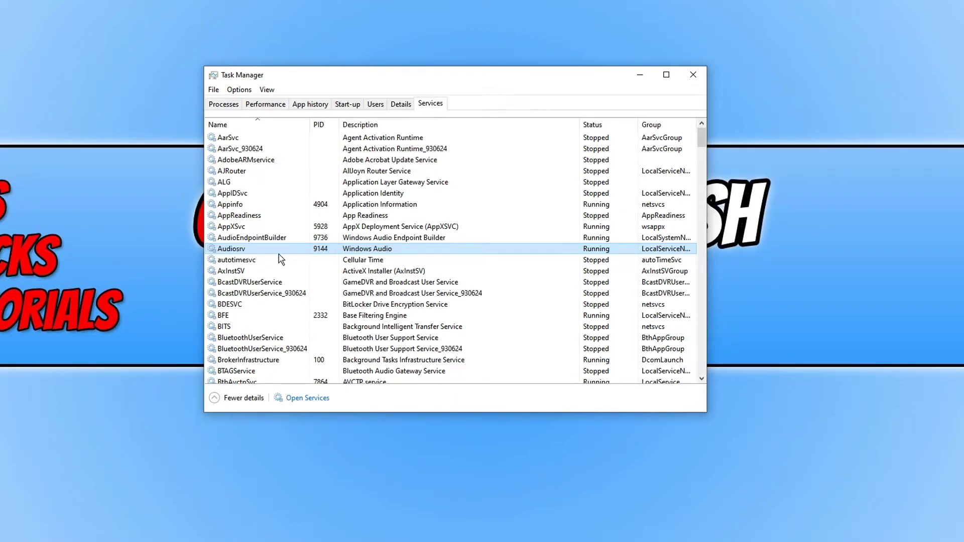
right_click(295, 251)
click(267, 276)
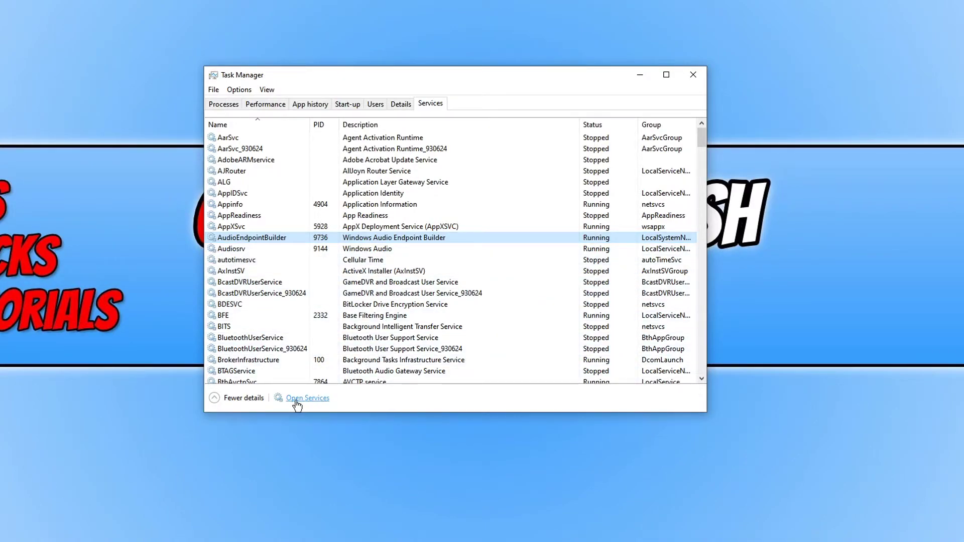
- Open the Services console and select Windows Audio and Windows Audio Endpoint Builder under W
click(317, 399)
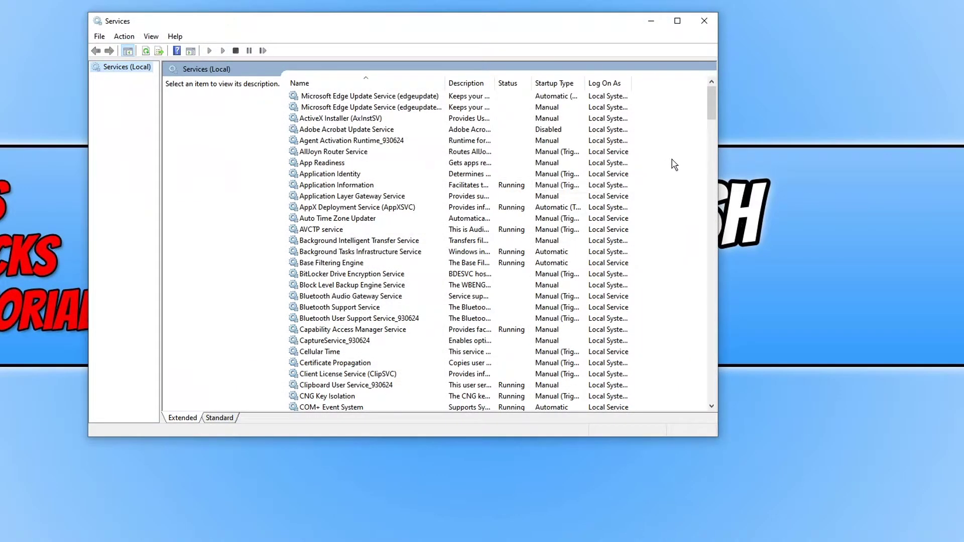
click(412, 189)
key(w)
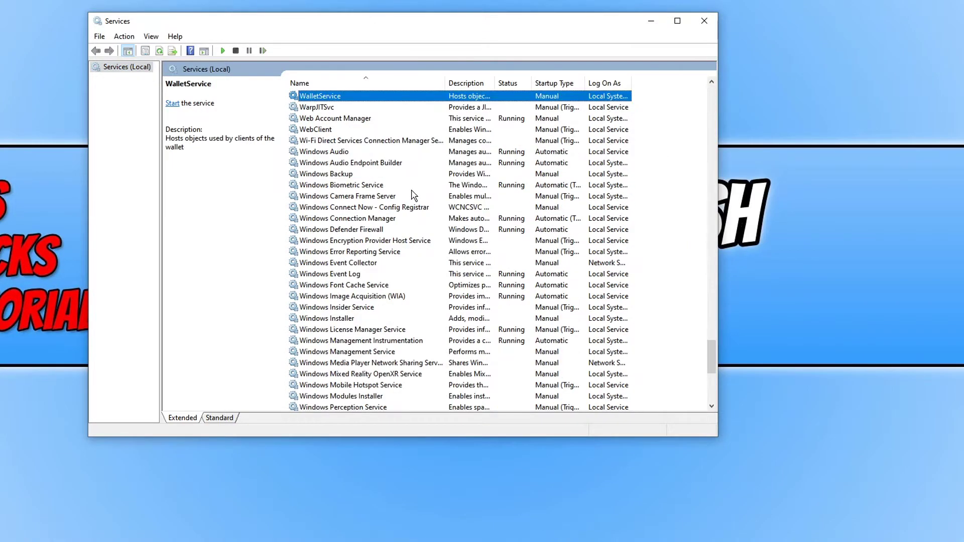
click(372, 155)
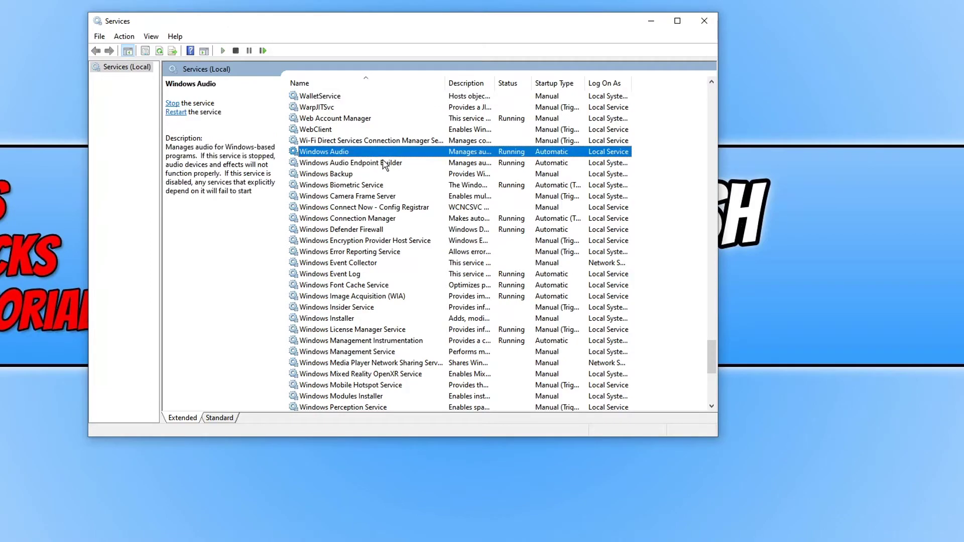
click(402, 166)
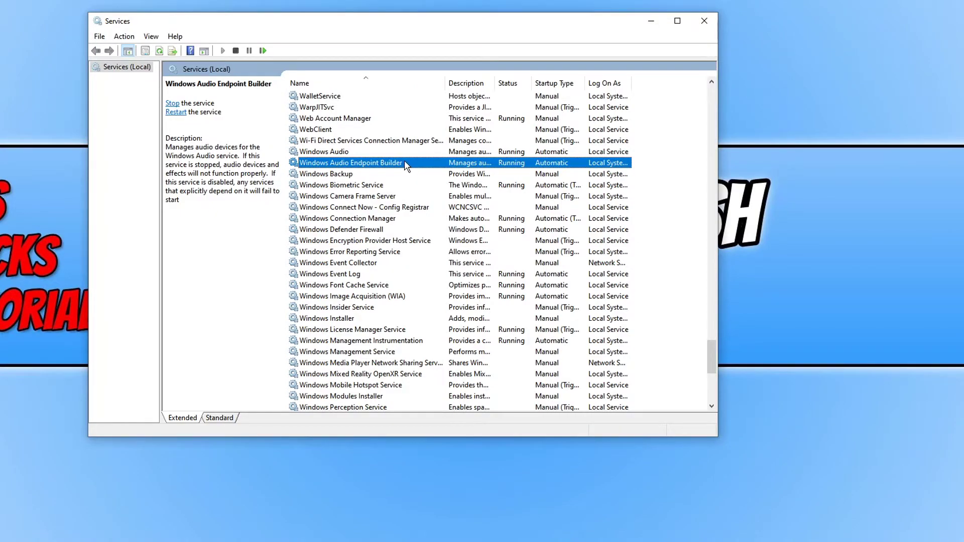
double_click(404, 163)
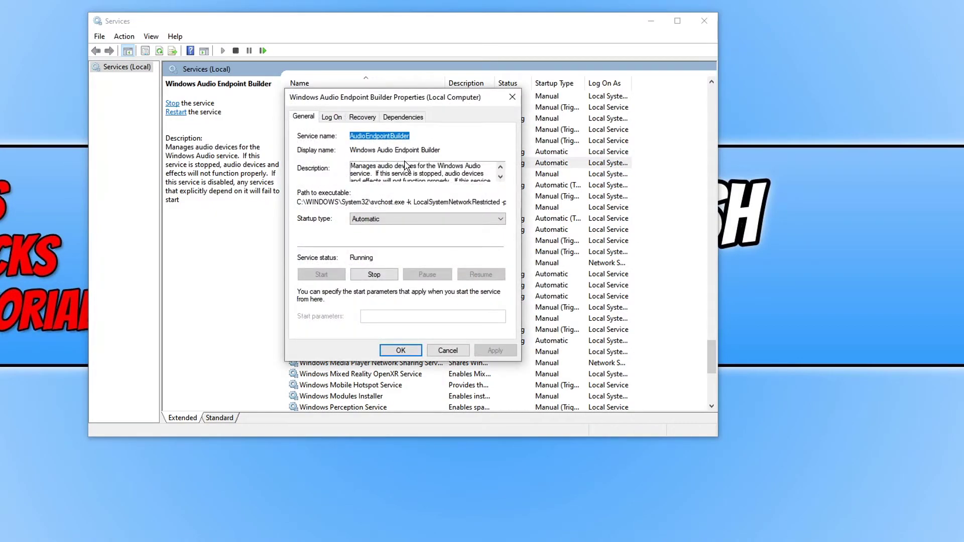
click(391, 280)
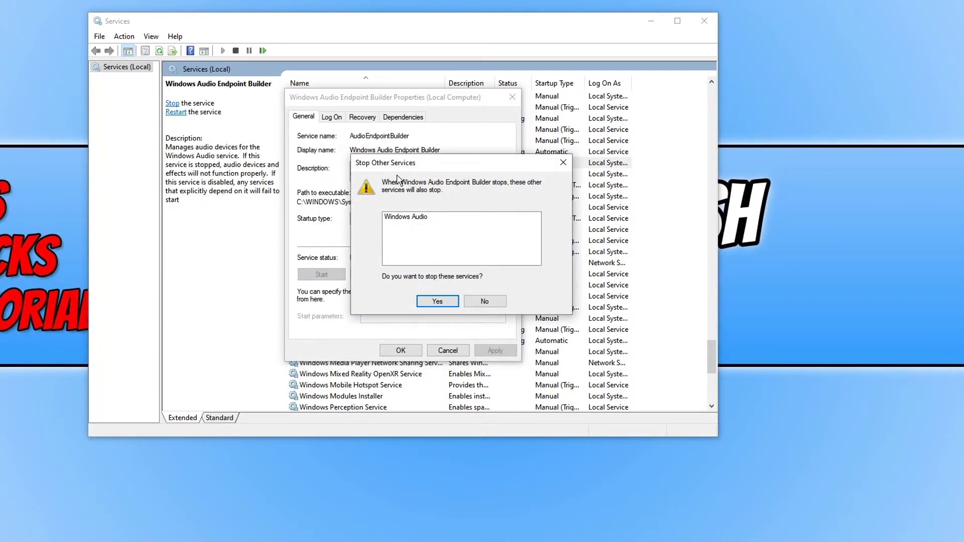
drag(423, 169, 388, 154)
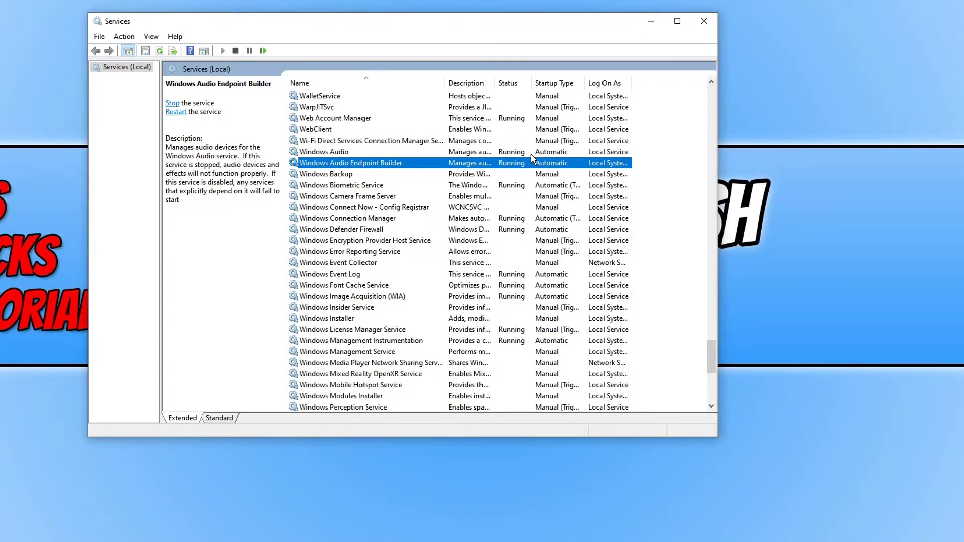
double_click(384, 151)
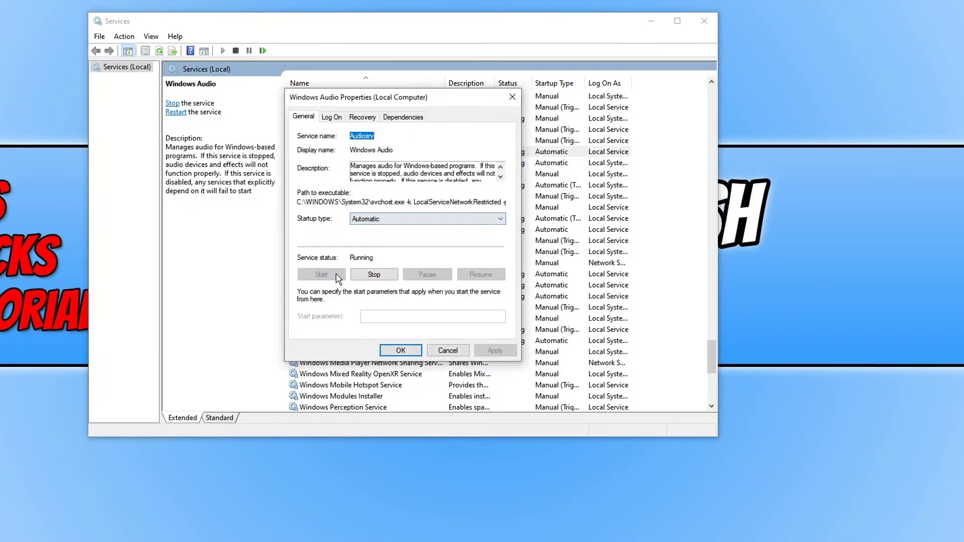
click(447, 350)
click(403, 164)
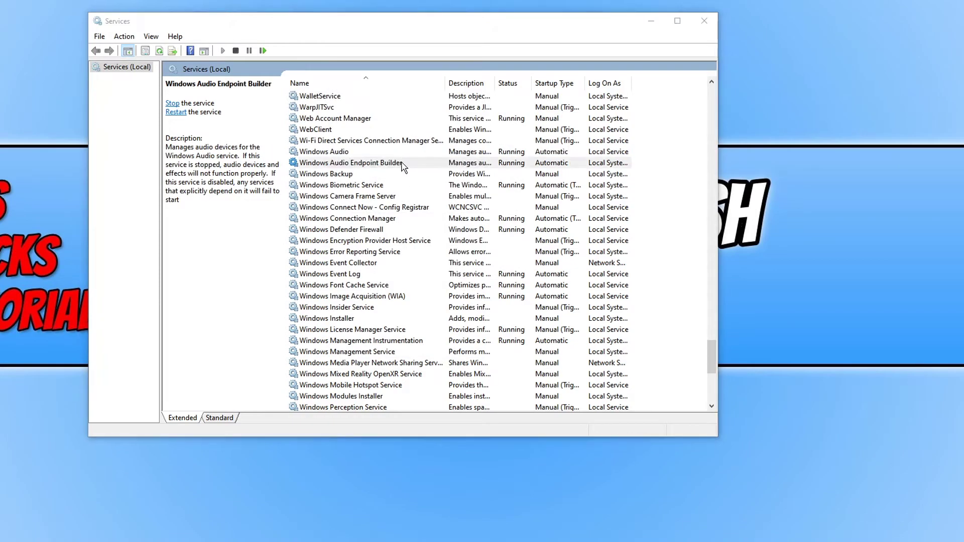
double_click(403, 164)
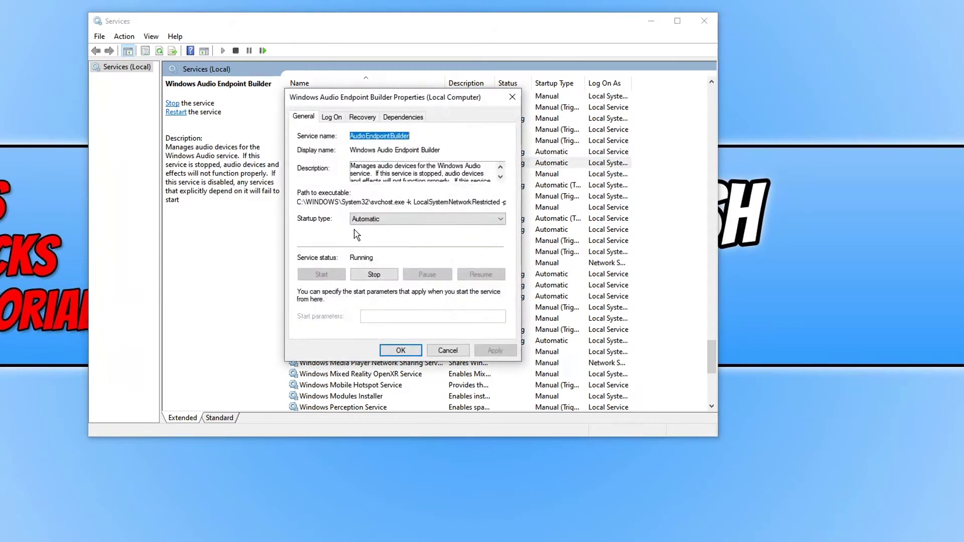
click(448, 351)
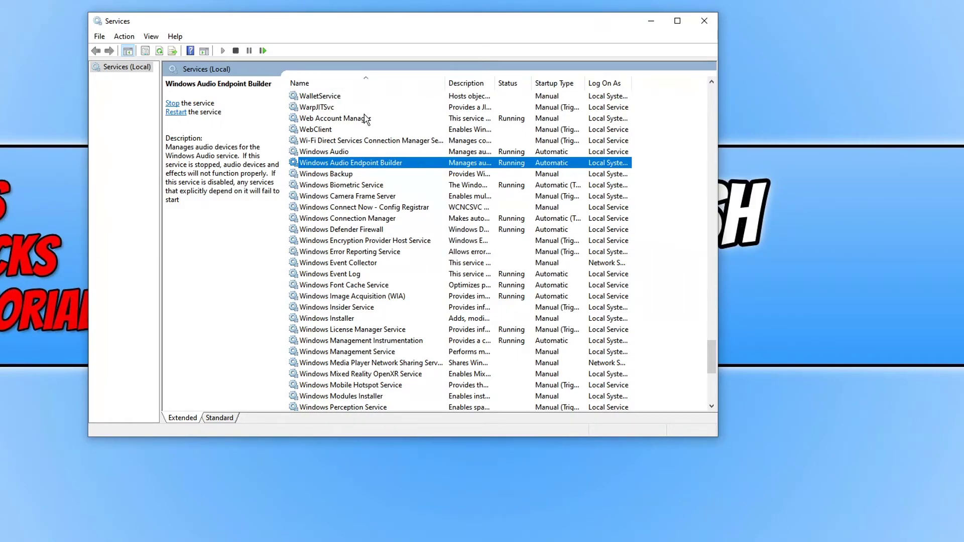
- Set Windows Audio Endpoint Builder's startup type to Disabled and apply it
right_click(410, 165)
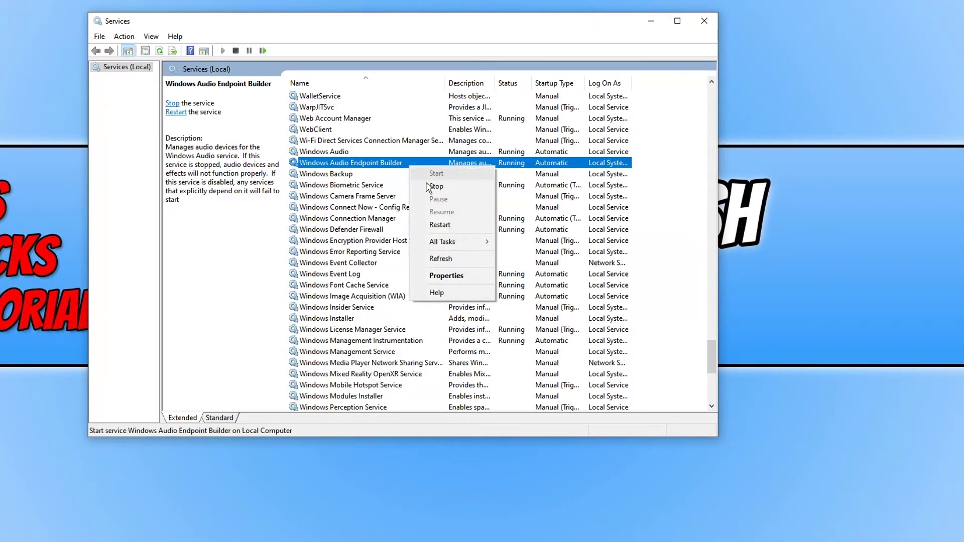
click(459, 277)
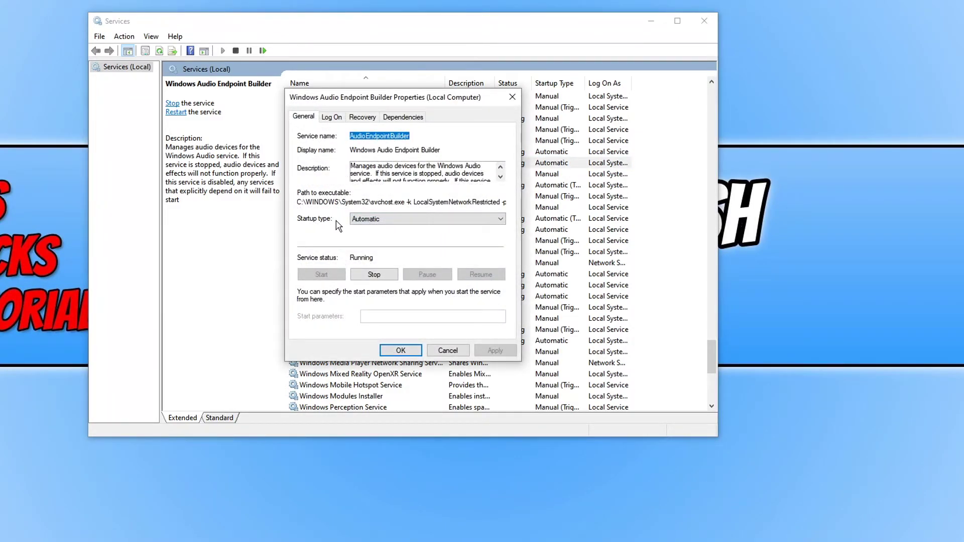
click(398, 219)
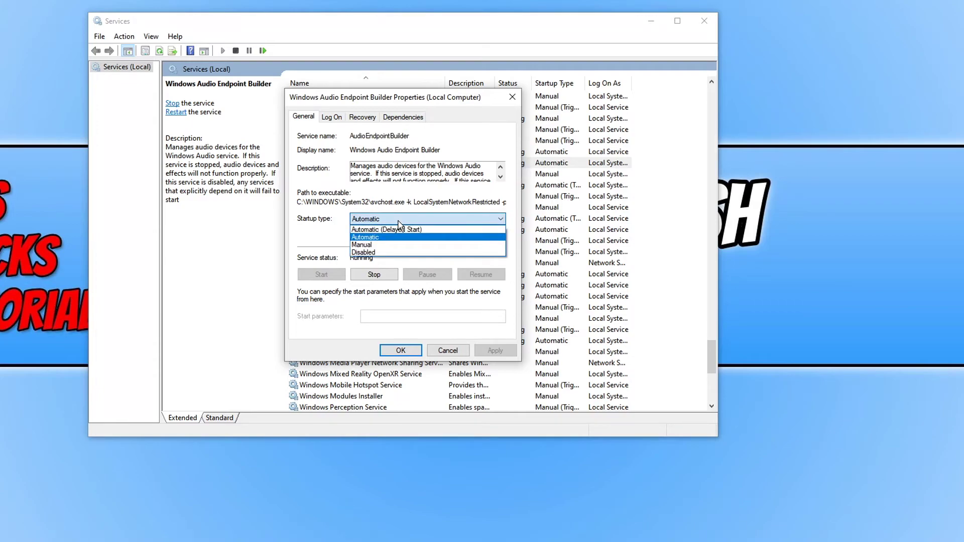
click(399, 252)
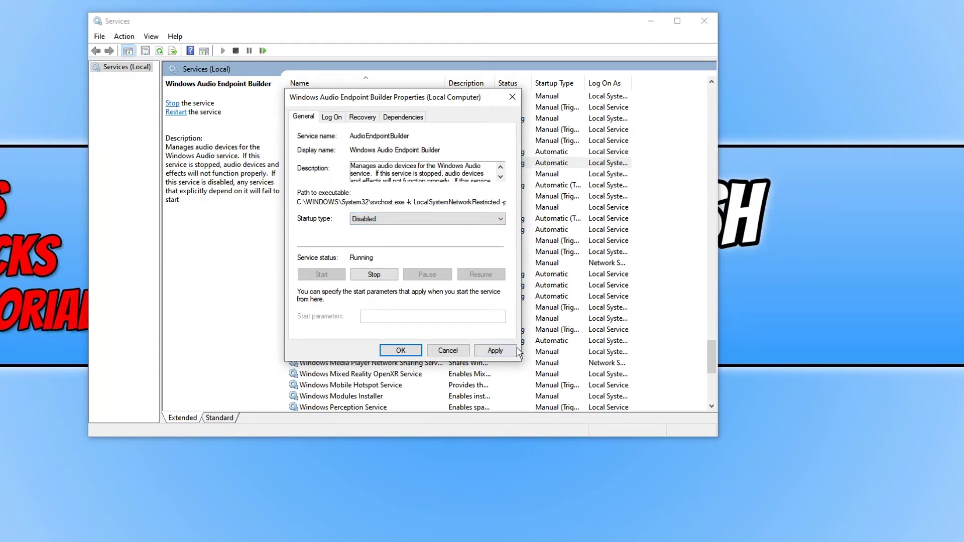
click(497, 352)
click(400, 351)
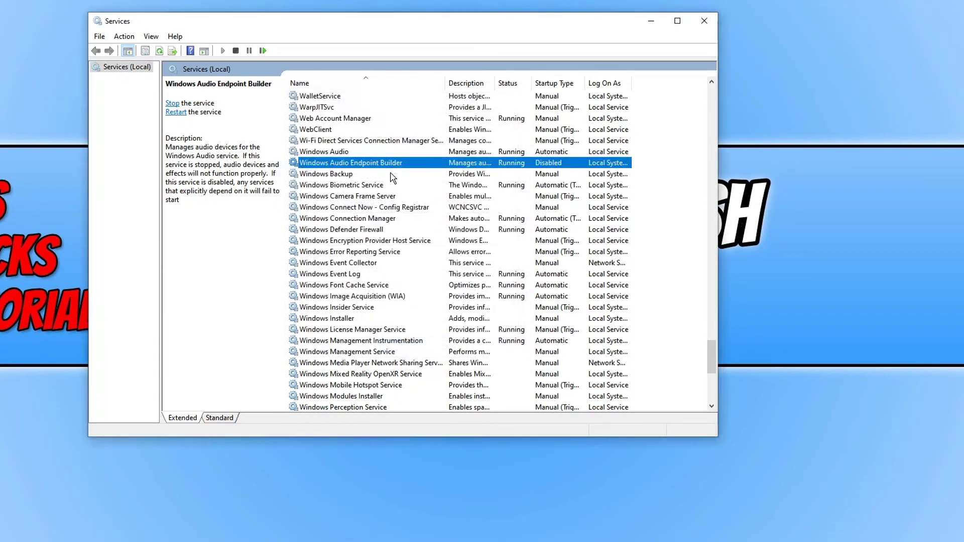
- Set Windows Audio's startup type to Disabled and apply it
click(375, 151)
double_click(376, 152)
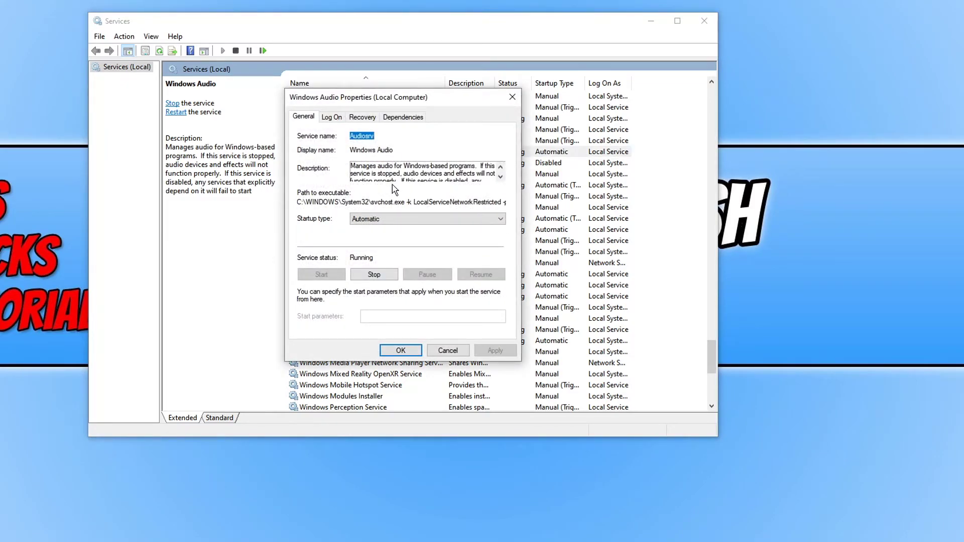
click(415, 221)
click(389, 254)
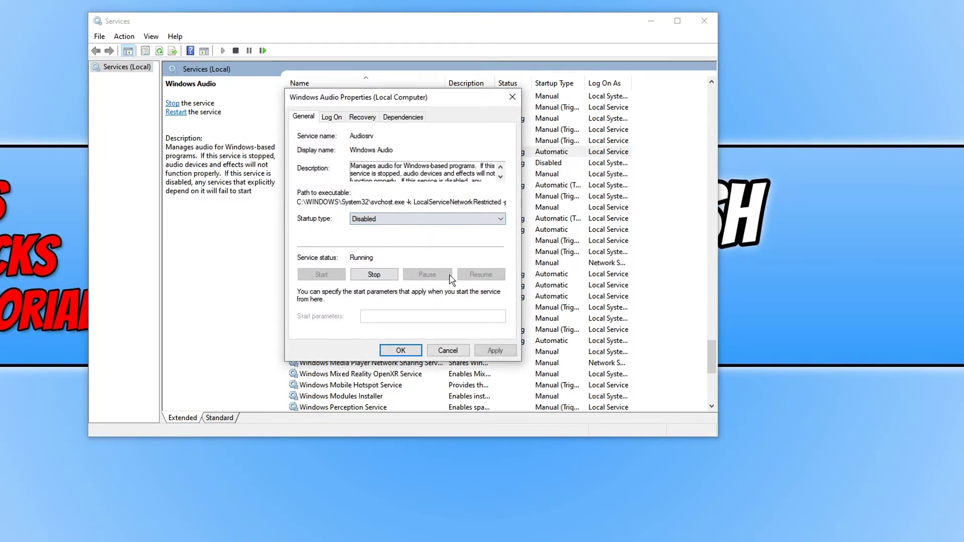
click(495, 351)
click(400, 351)
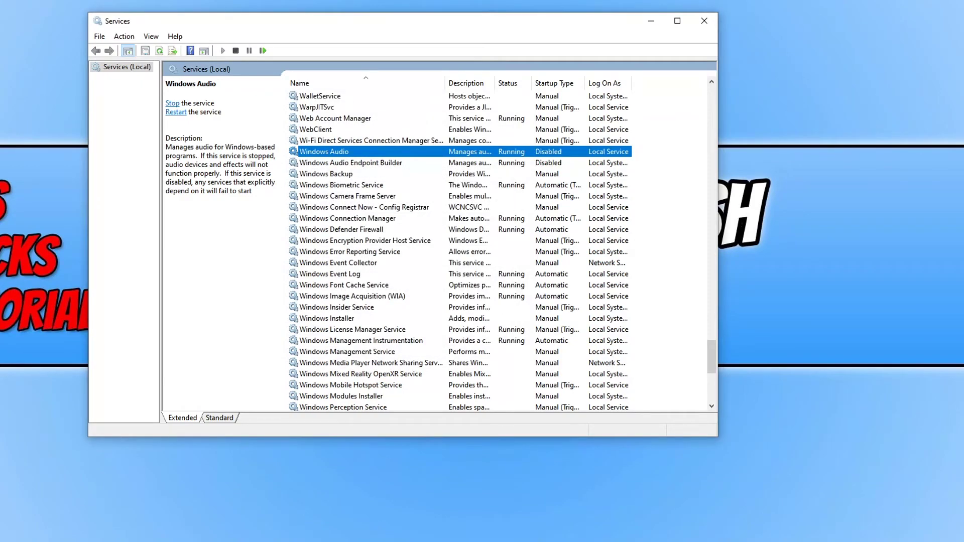